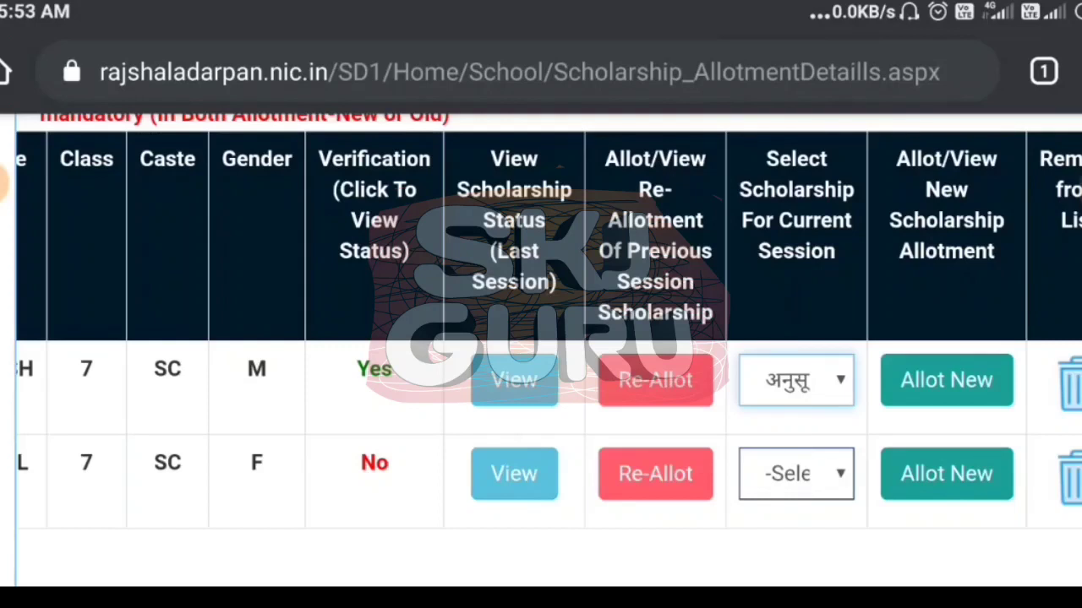
Check the verification status of the class 7 female student, going through each Aadhaar, JanAadhaar, bank, document and income item, and close the details
left_click_drag(904, 516, 778, 505)
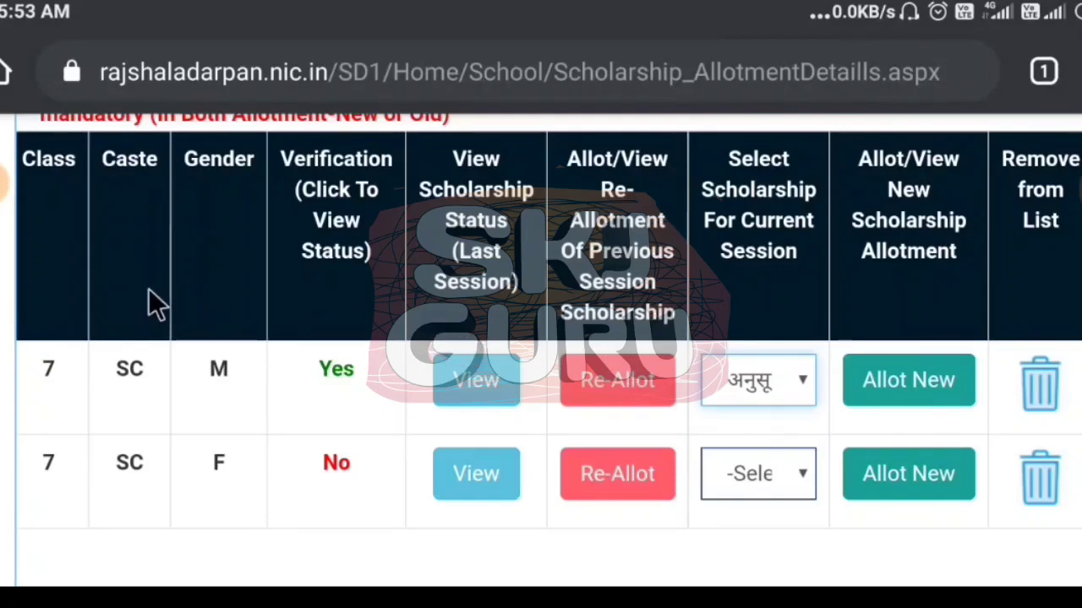
left_click_drag(480, 519, 544, 533)
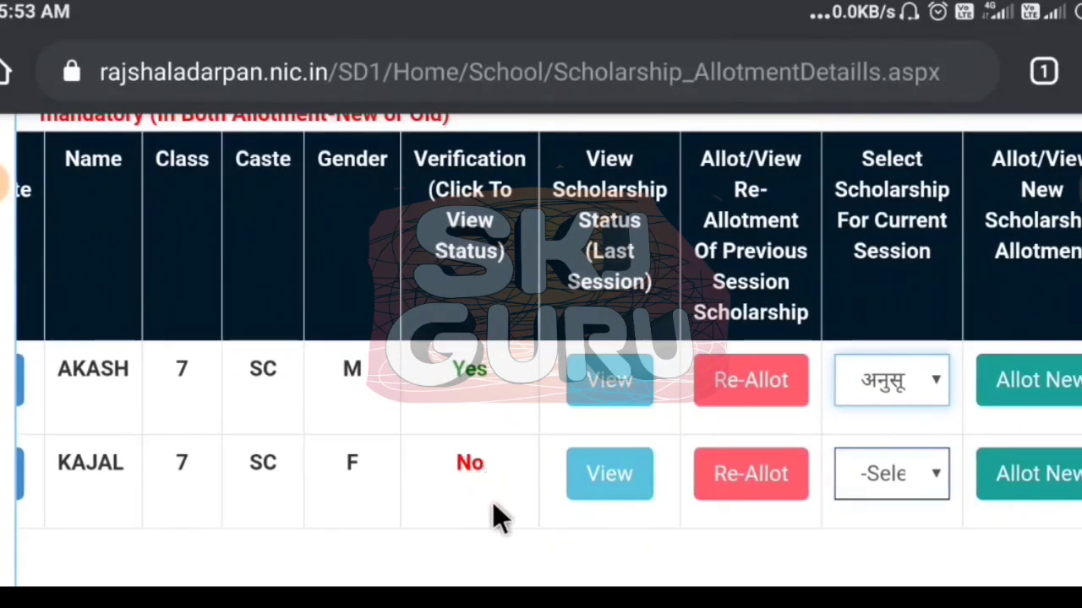
left_click(470, 465)
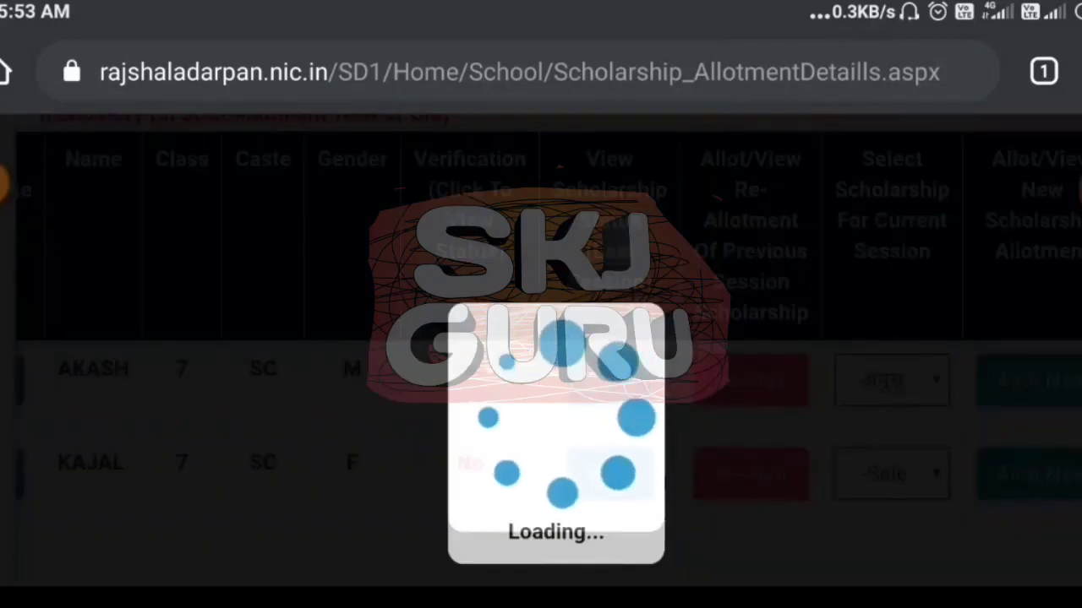
scroll(606, 312, "down", 2)
scroll(607, 308, "down", 2)
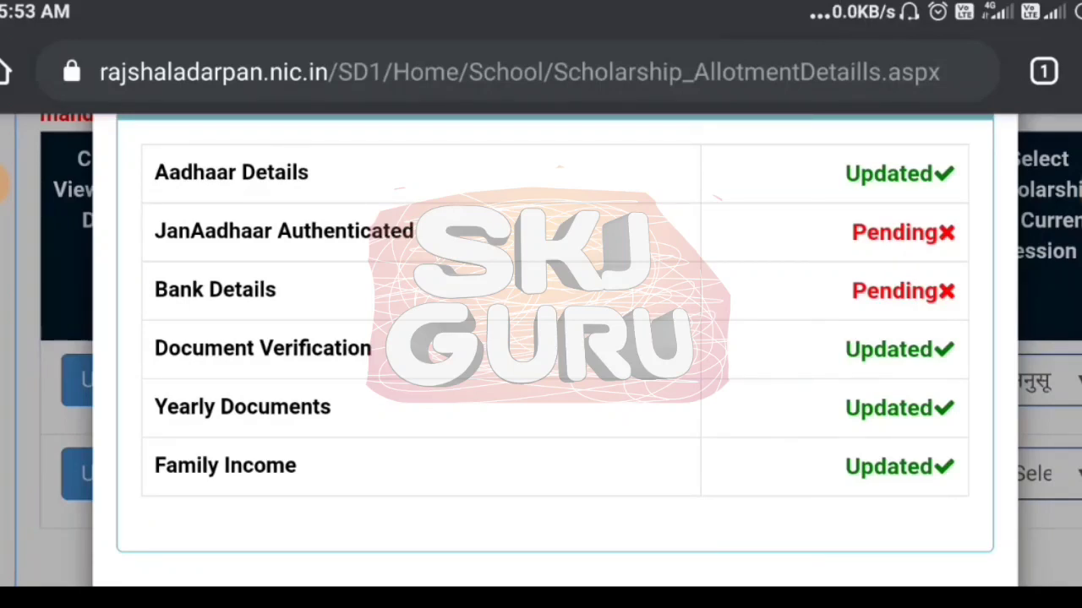
scroll(691, 524, "down", 2)
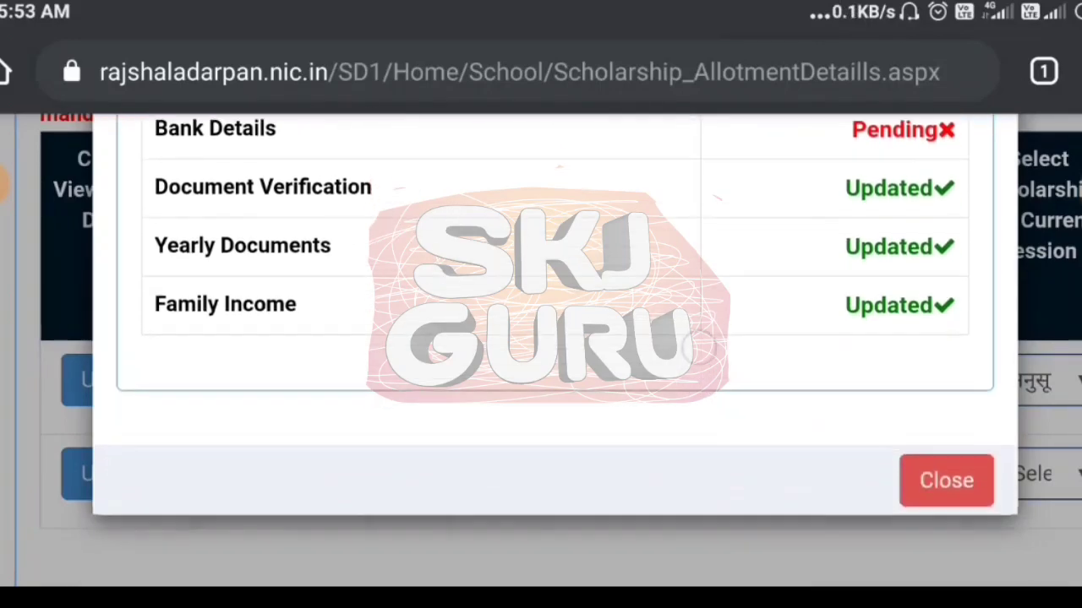
scroll(685, 538, "up", 2)
left_click_drag(684, 538, 696, 453)
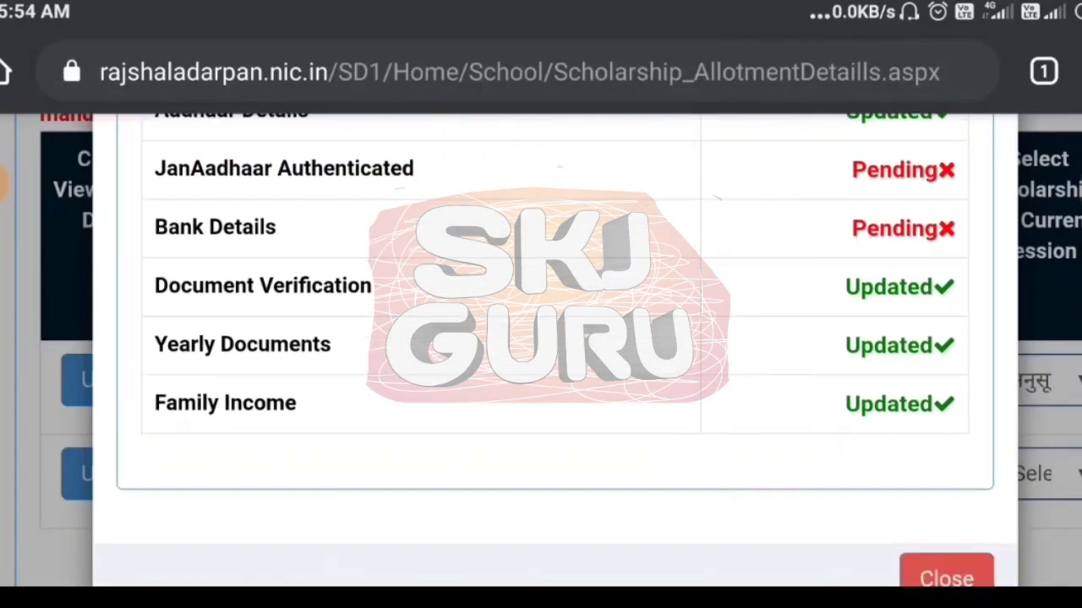
left_click_drag(723, 506, 746, 403)
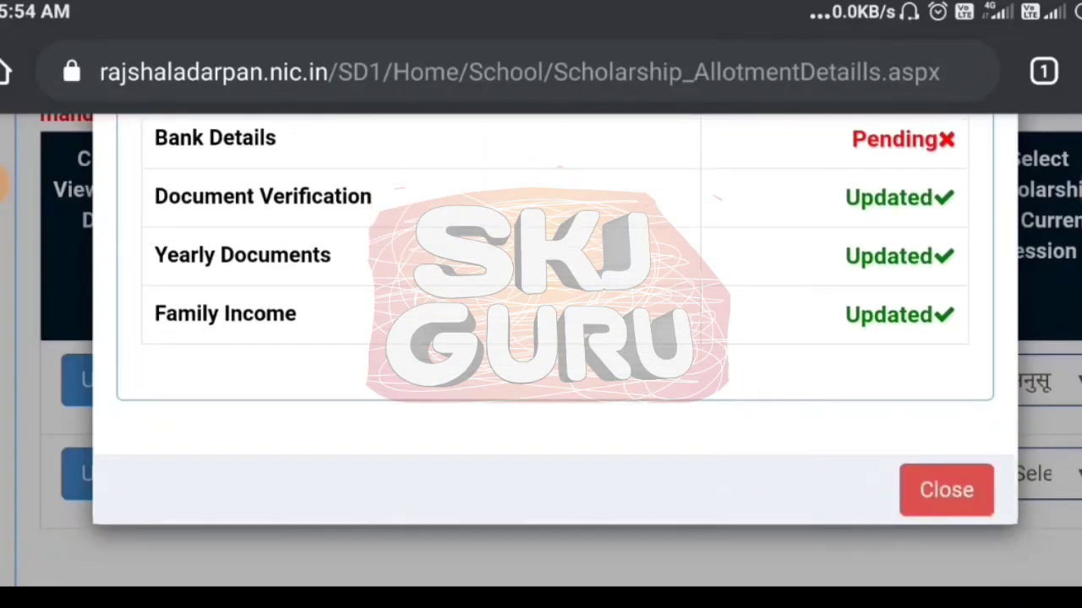
left_click(946, 490)
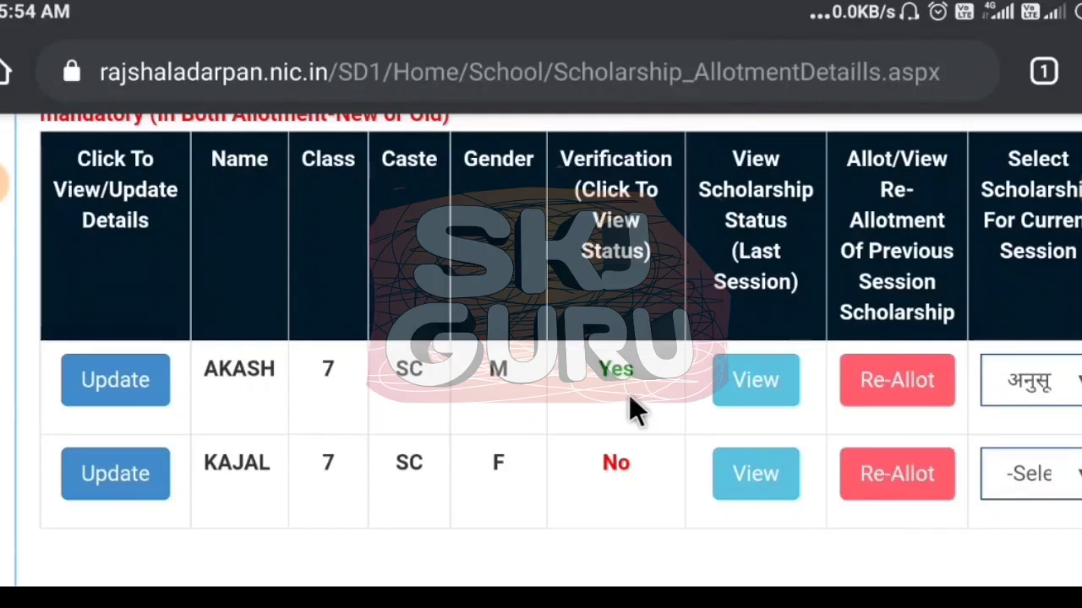
scroll(684, 541, "right", 3)
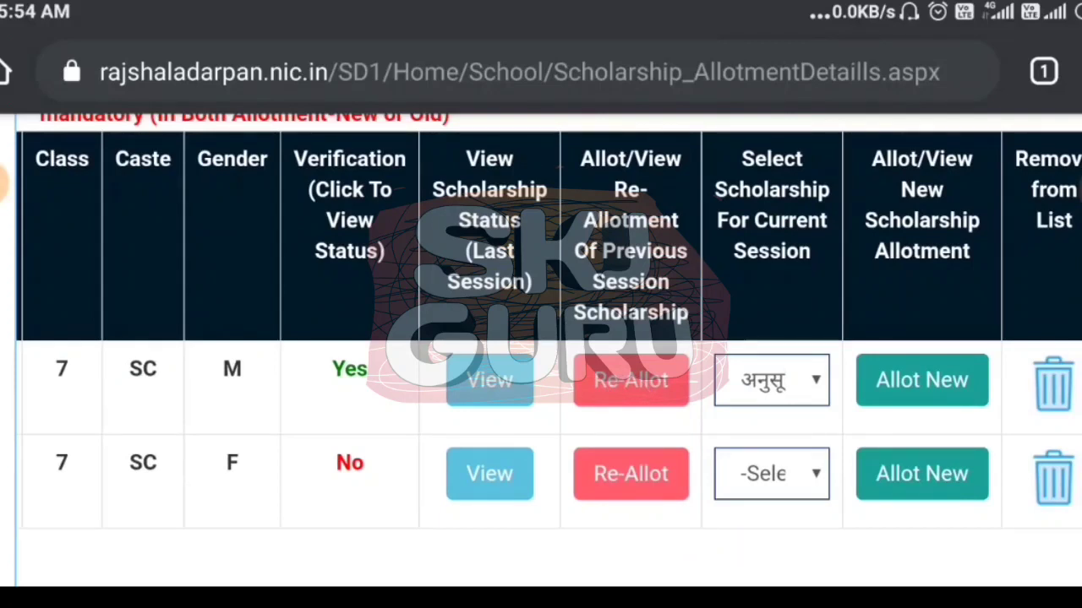
left_click(1072, 190)
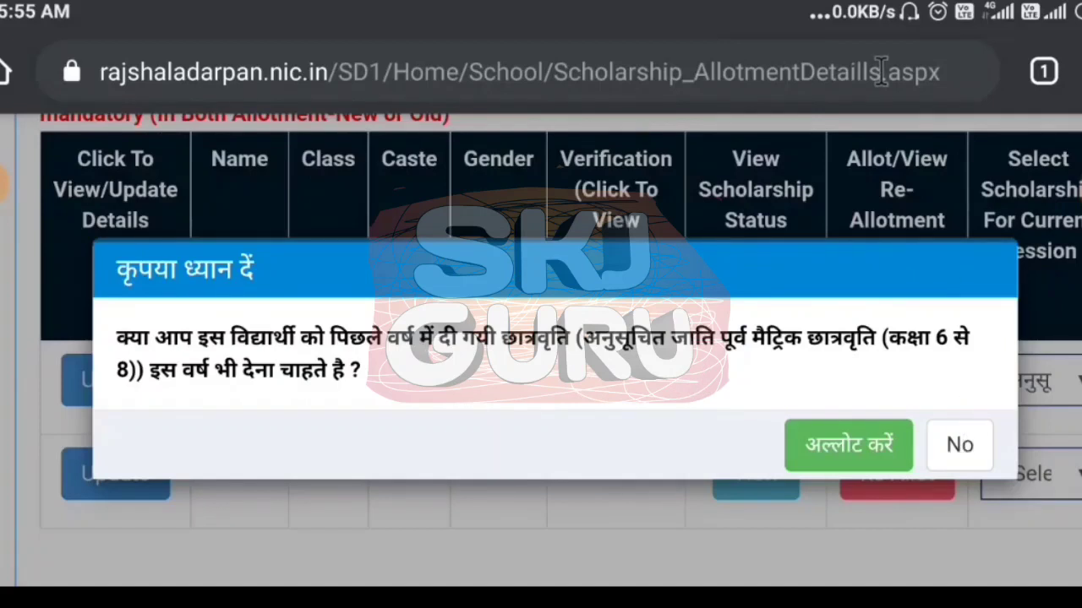
left_click(960, 445)
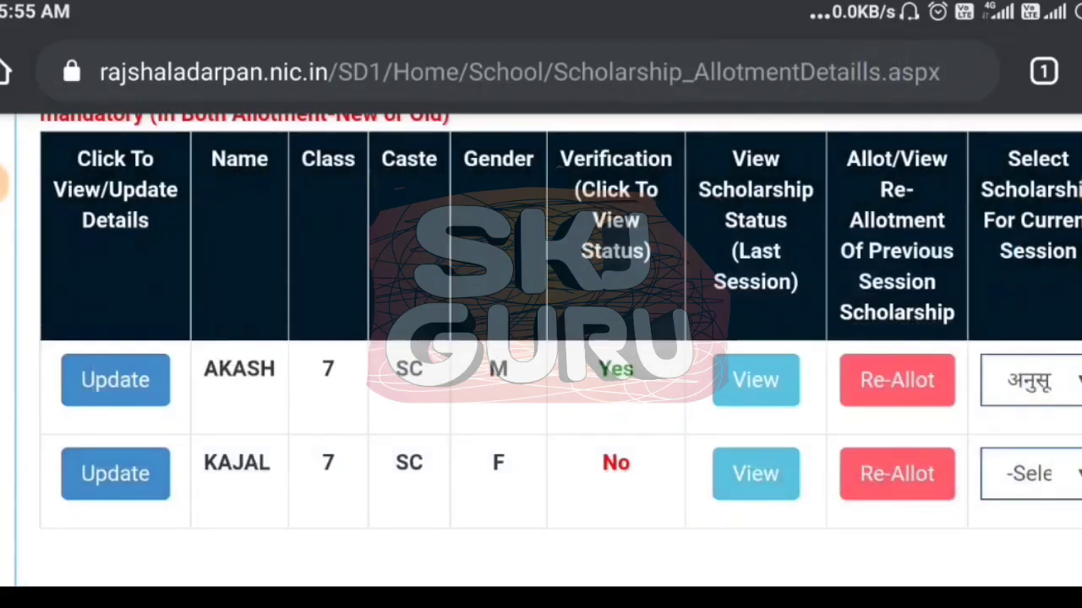
Allot the selected scholarship as a new allotment to the verified class 7 male student and dismiss the message
left_click_drag(985, 536, 723, 533)
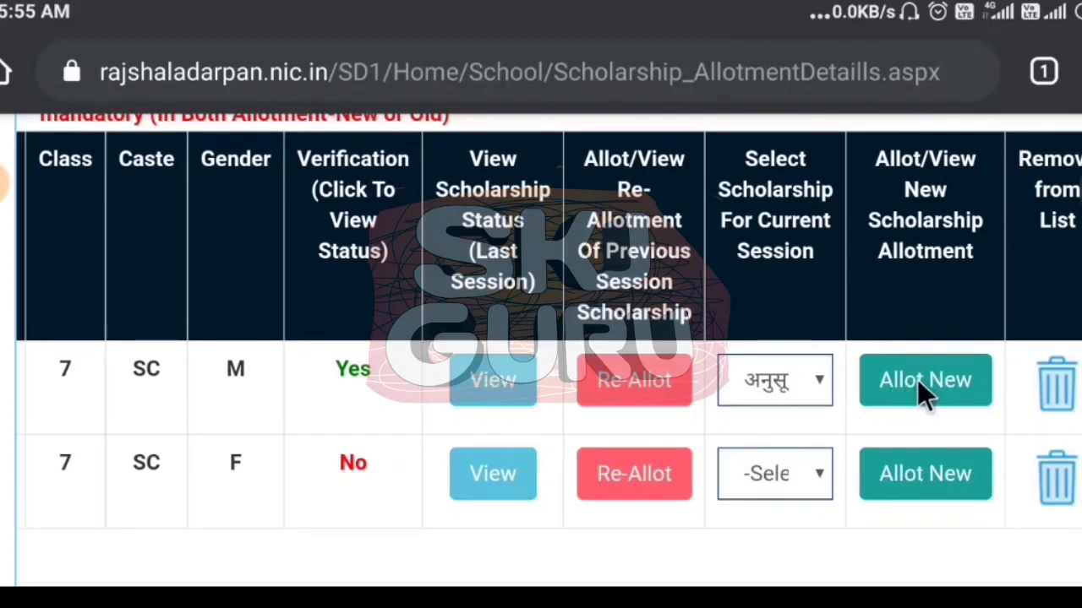
left_click(1069, 190)
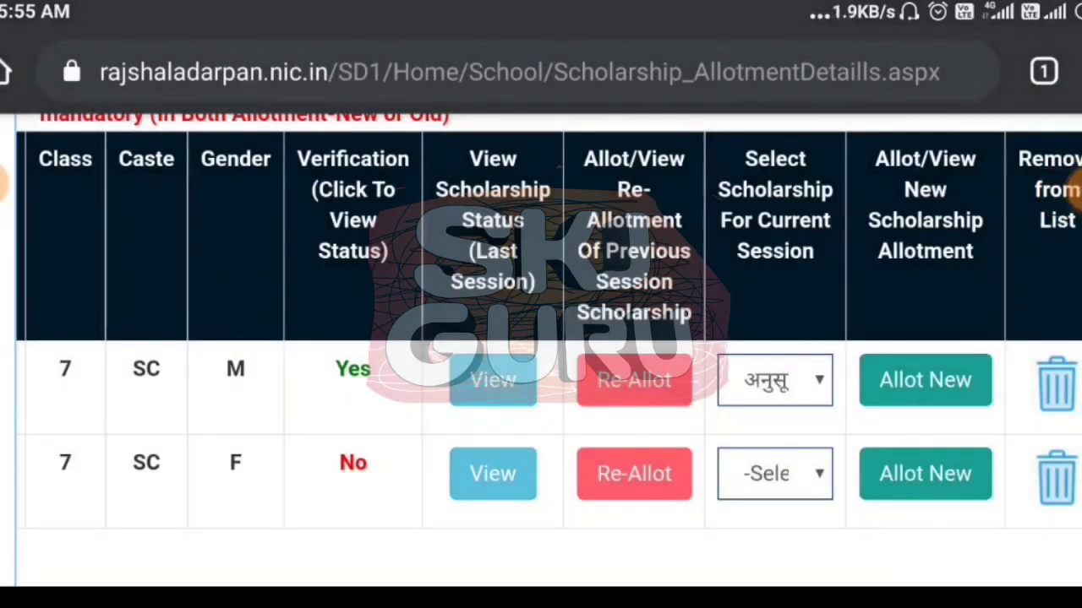
left_click(916, 380)
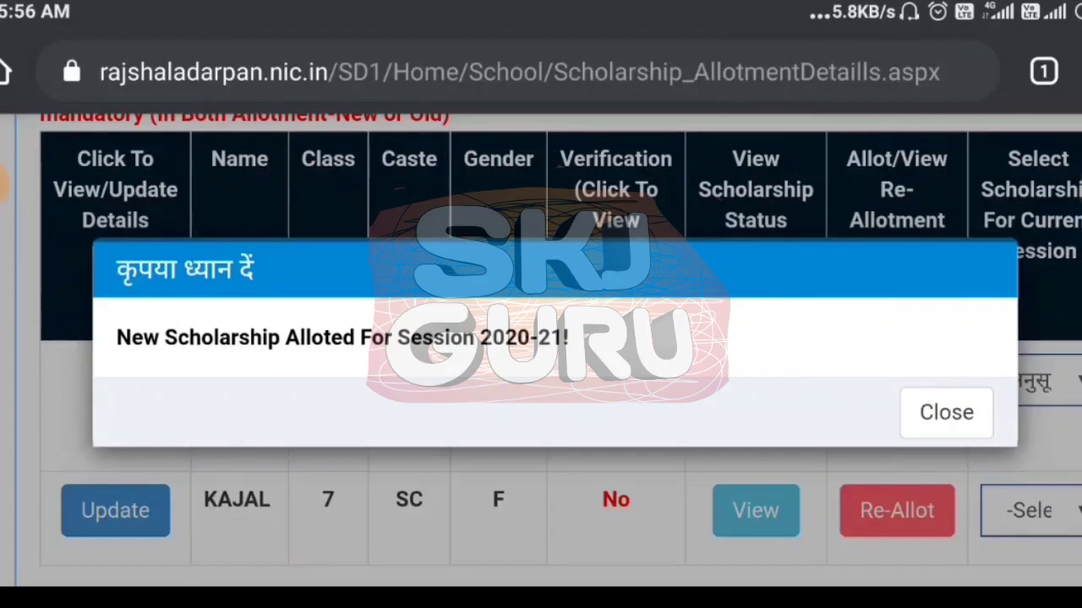
left_click(947, 413)
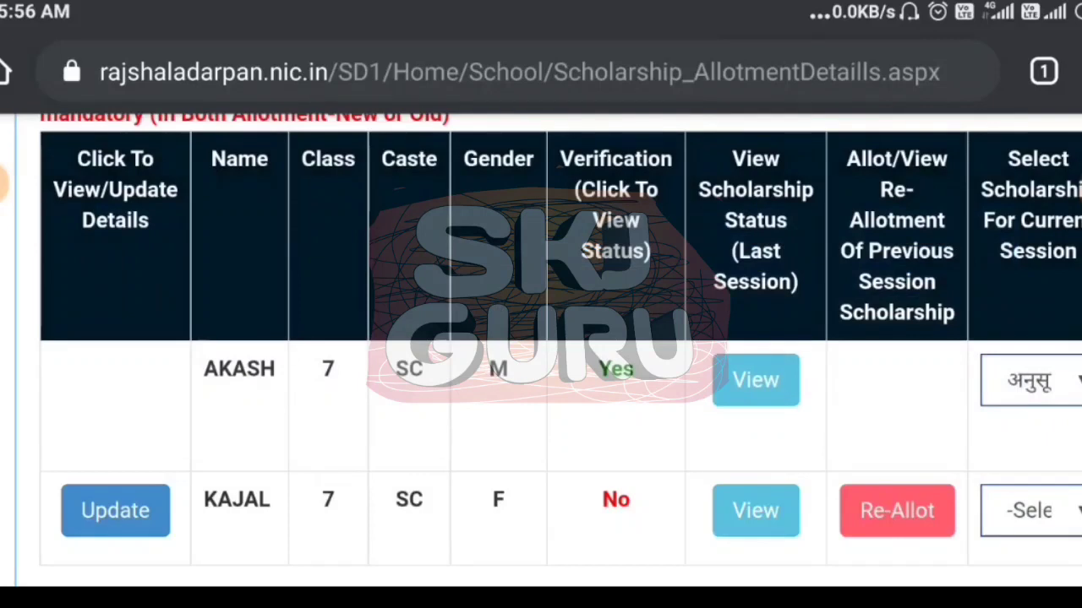
View the newly allotted scholarship application of the male student, review its certificates and family income sections, and close it
scroll(749, 471, "right", 5)
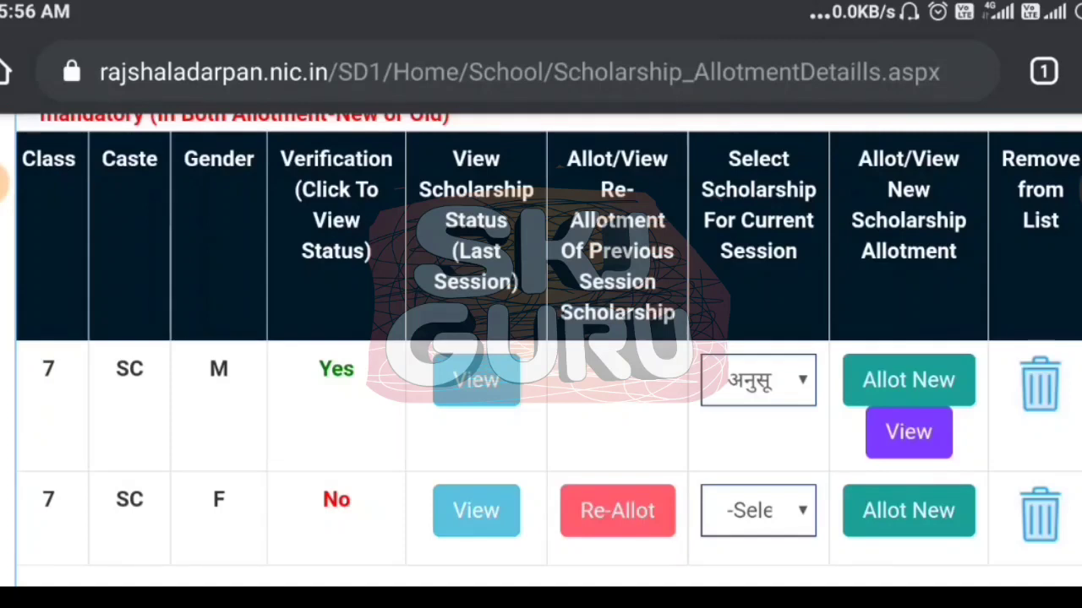
left_click(1078, 189)
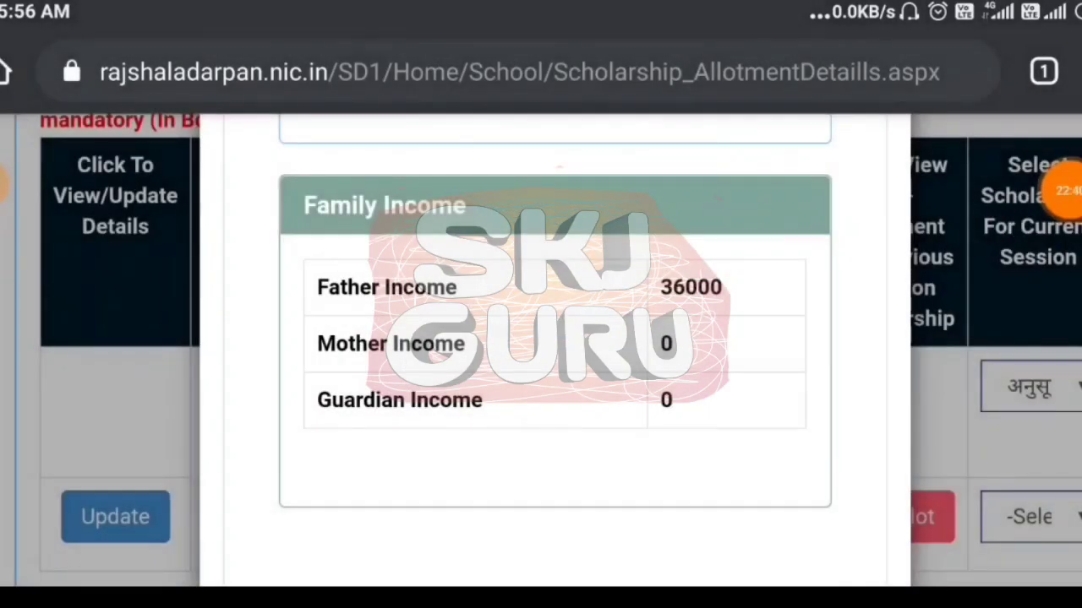
scroll(649, 445, "up", 2)
scroll(649, 446, "down", 1)
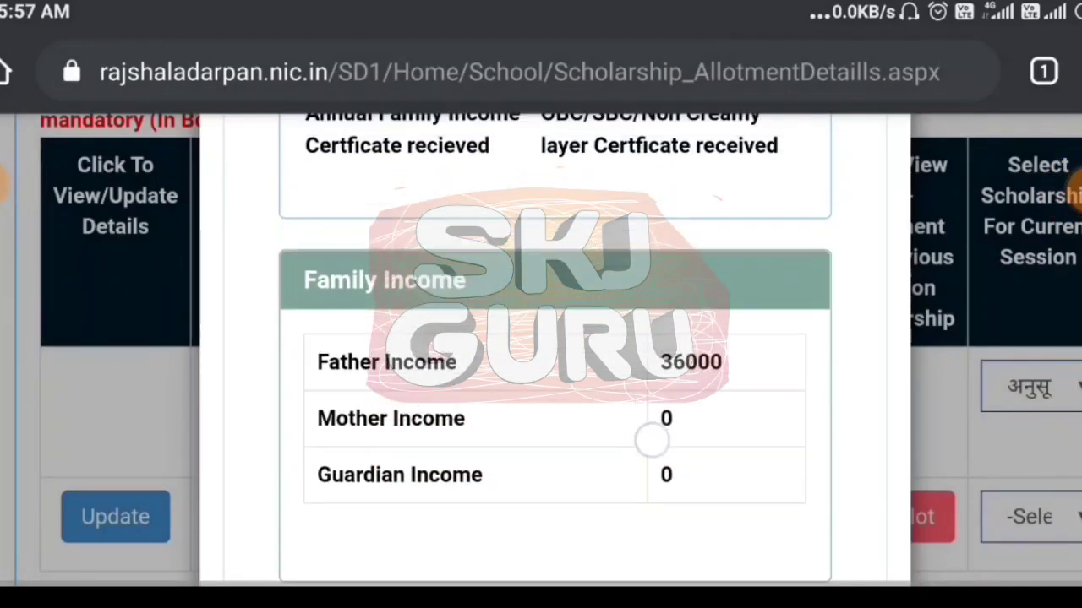
scroll(652, 413, "up", 2)
scroll(645, 519, "down", 3)
scroll(641, 490, "down", 3)
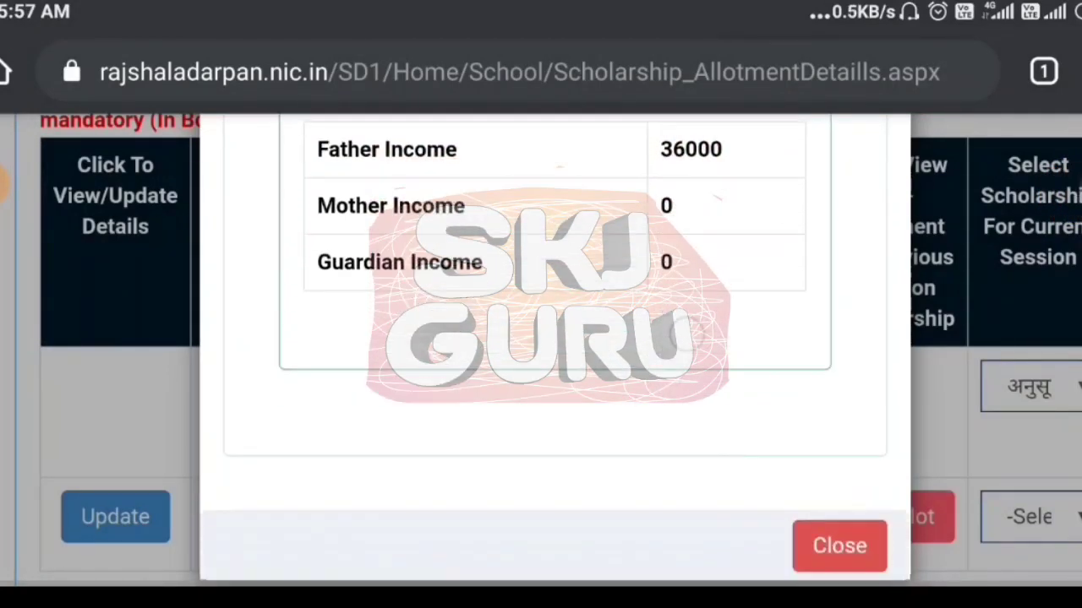
scroll(645, 471, "down", 2)
scroll(647, 466, "up", 2)
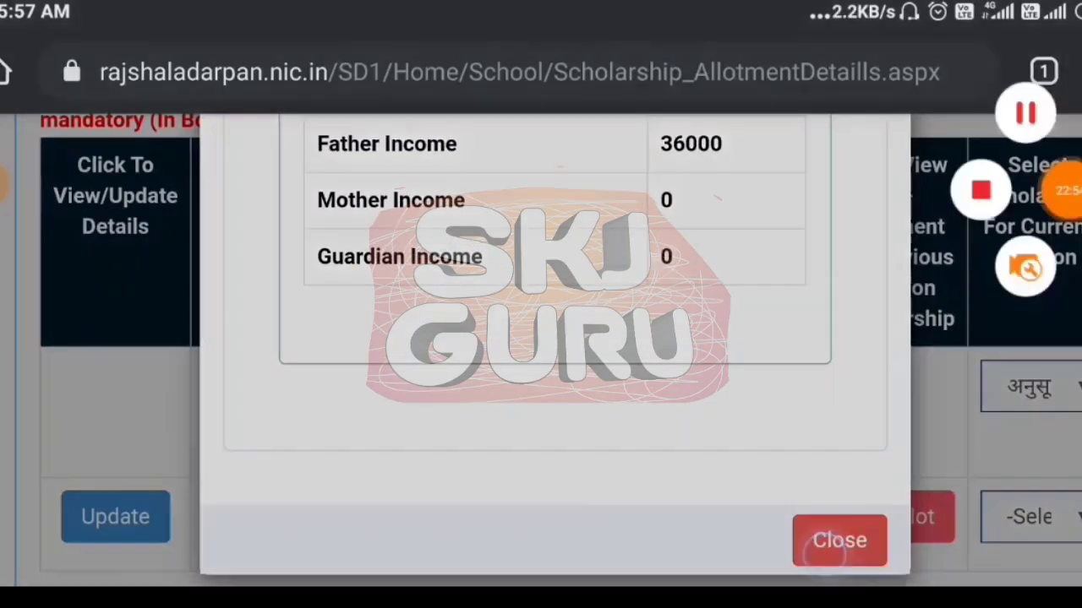
left_click(824, 553)
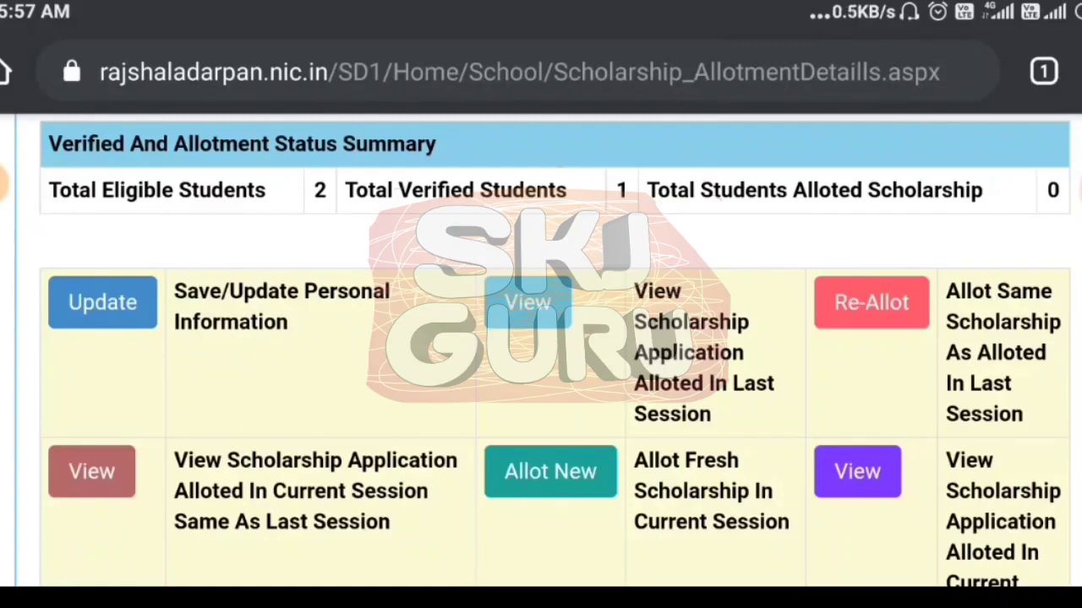
Go to the Scholarship Final Submit/Unlock (2020-21) page of the scholarship module
left_click_drag(159, 380, 150, 205)
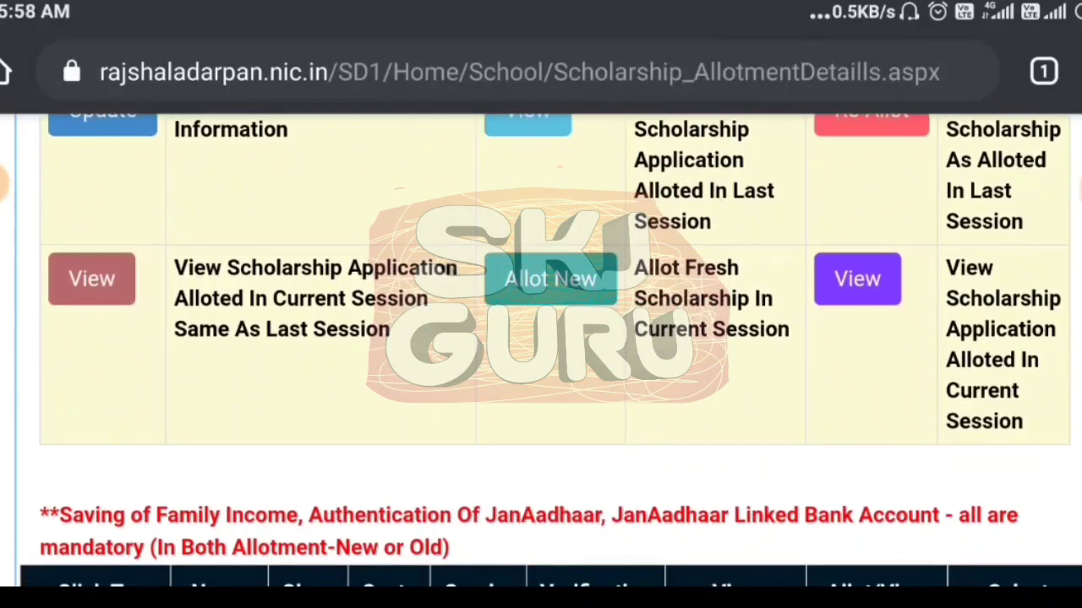
left_click(1076, 188)
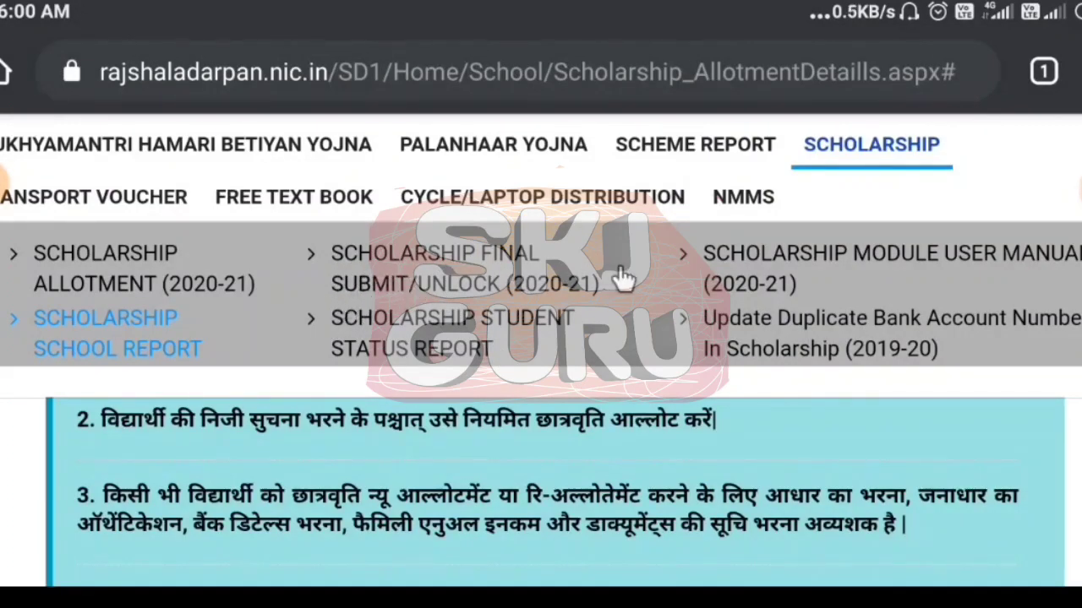
left_click(484, 272)
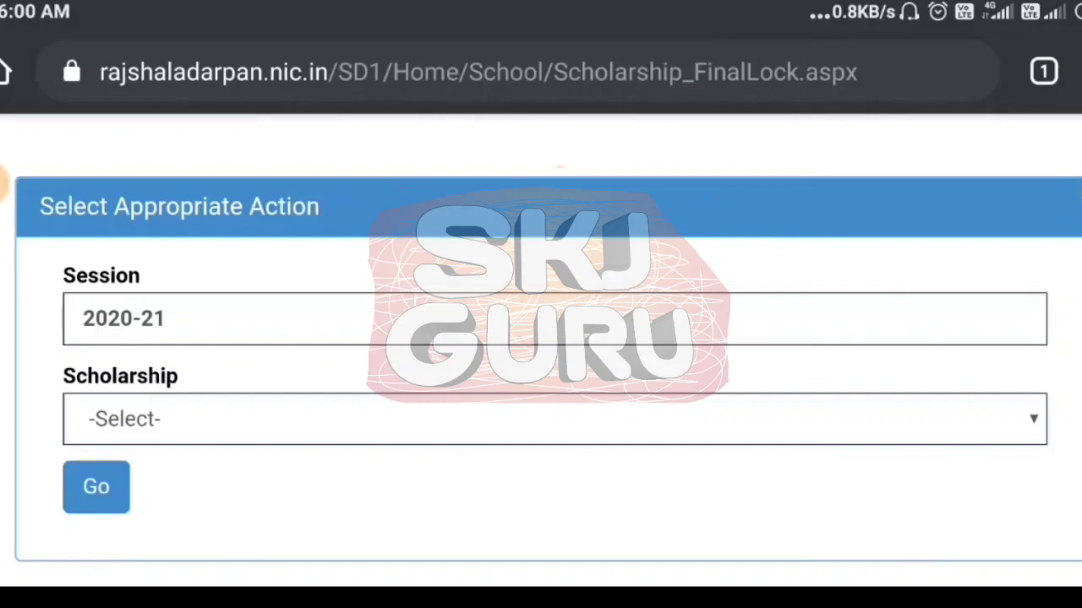
Choose the scholarship अनुसूचित जाति पूर्व मैट्रिक छात्रवृति (कक्षा 6 से 8) for final submission and load its student list
left_click(1029, 420)
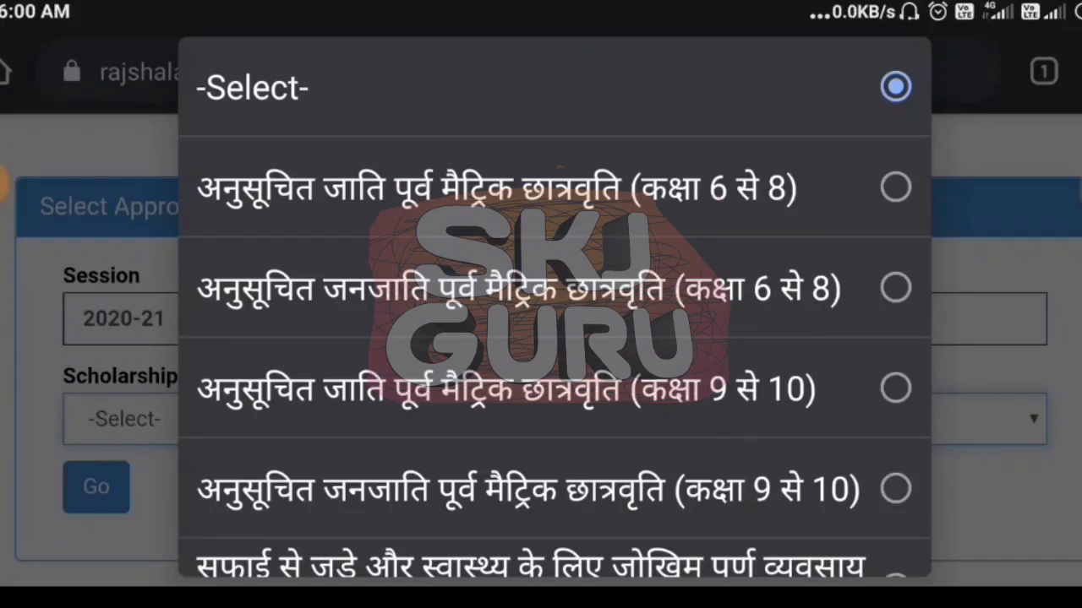
left_click(874, 201)
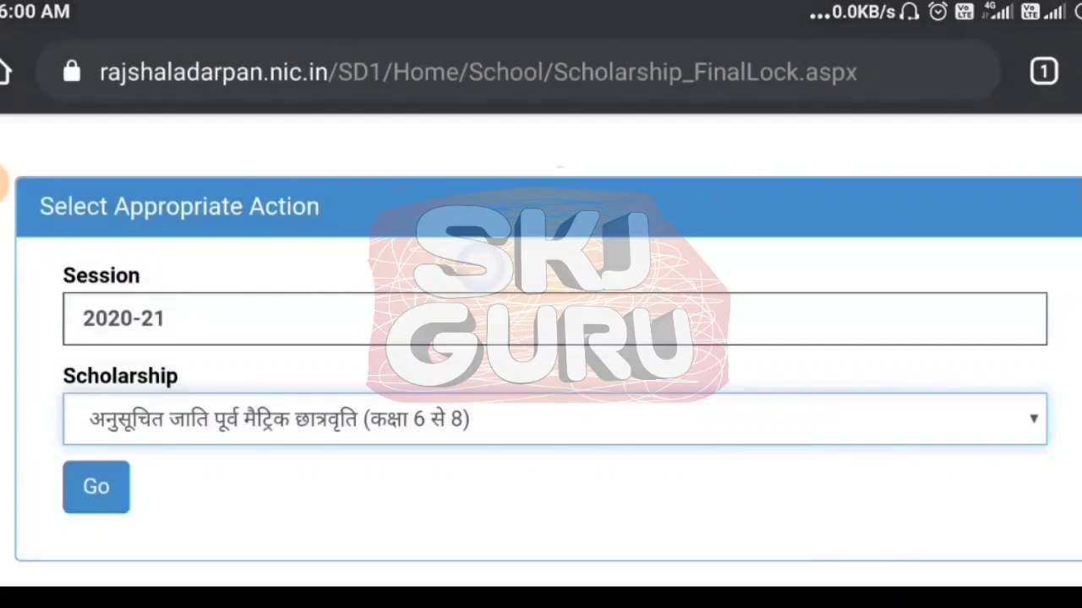
scroll(295, 344, "down", 1)
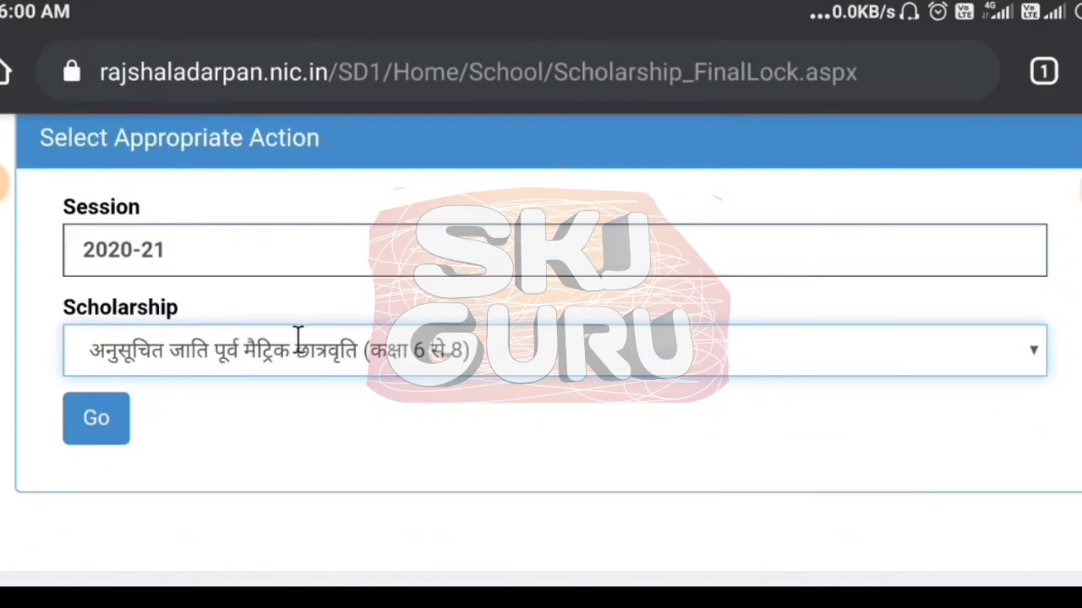
left_click(346, 440)
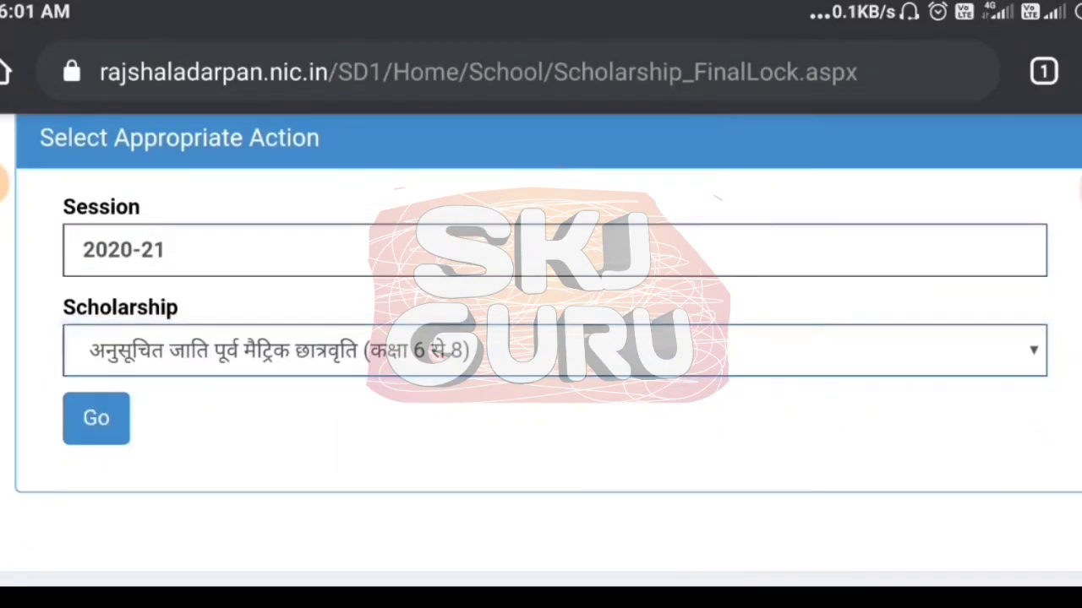
left_click(1072, 186)
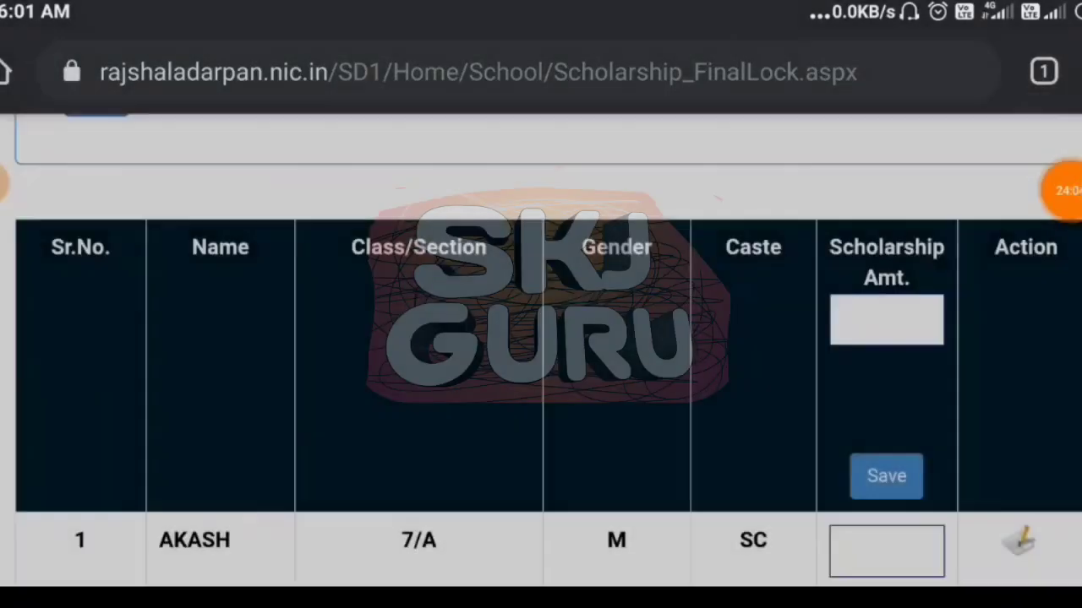
Examine the scholarship amount fields in the final submission list and consult the pre-matric scholarship rate chart
scroll(734, 363, "down", 2)
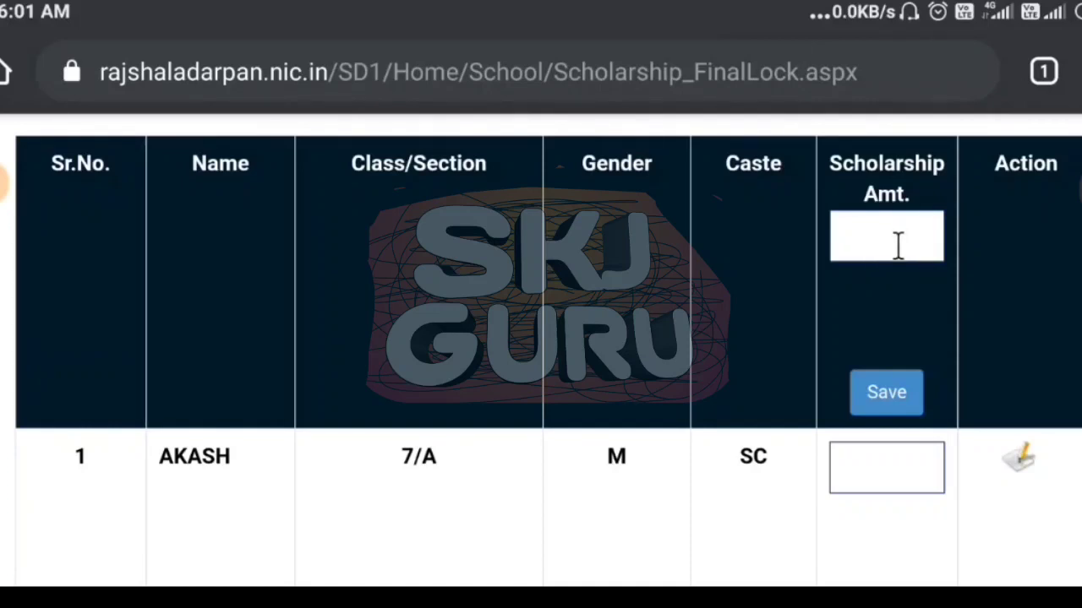
left_click_drag(290, 319, 290, 222)
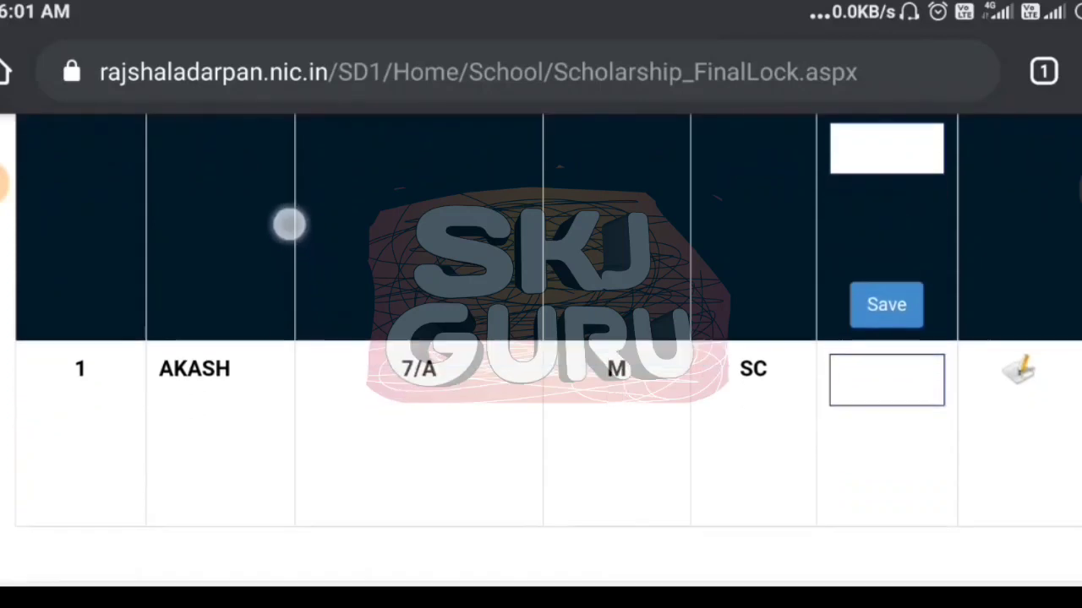
left_click_drag(346, 317, 329, 317)
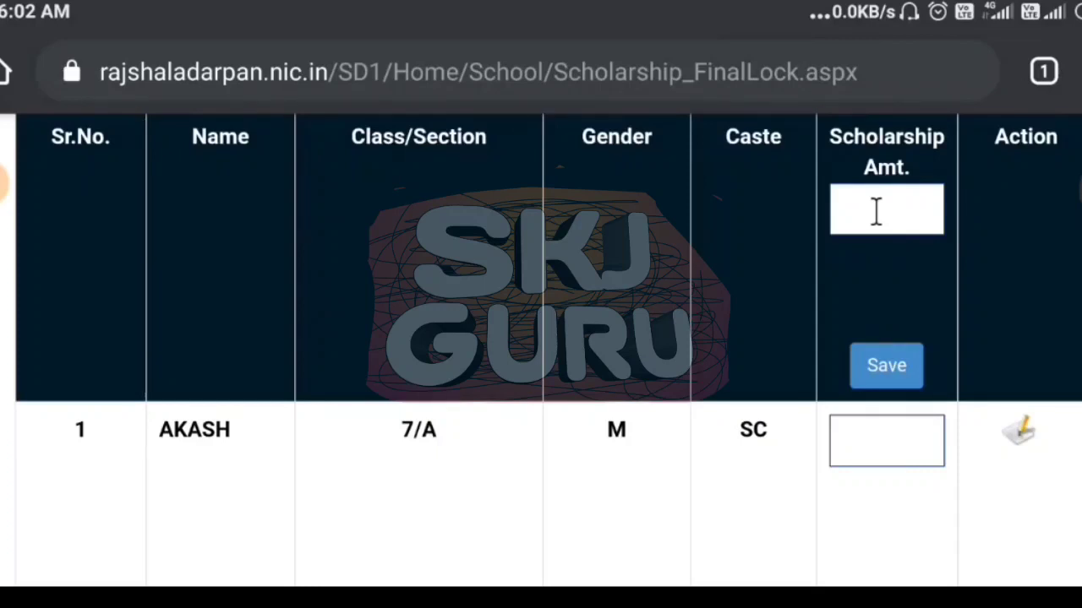
left_click_drag(212, 389, 191, 241)
left_click_drag(233, 338, 256, 421)
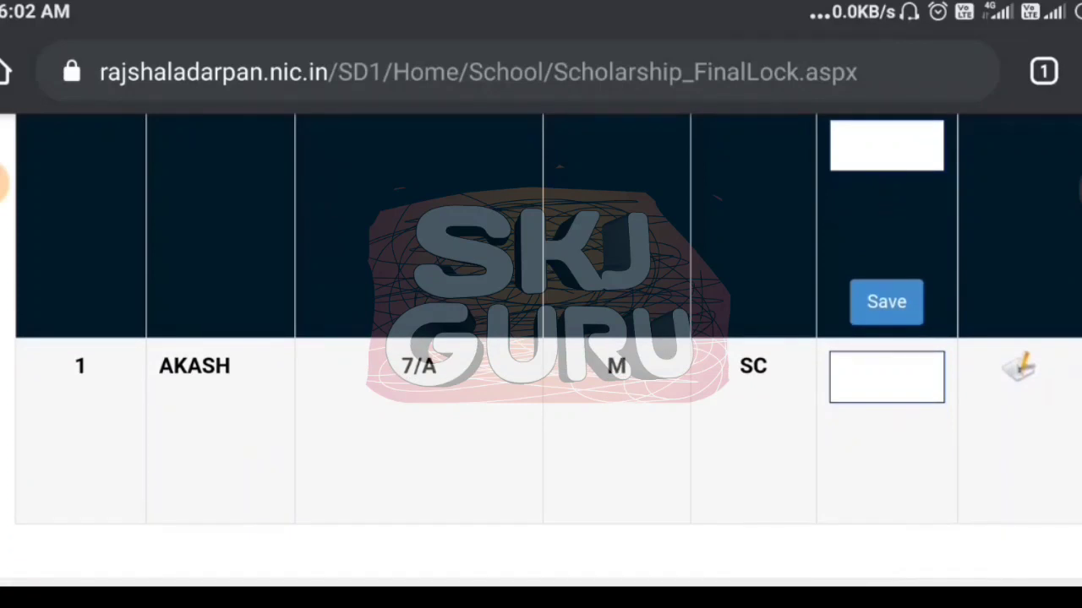
left_click(1071, 189)
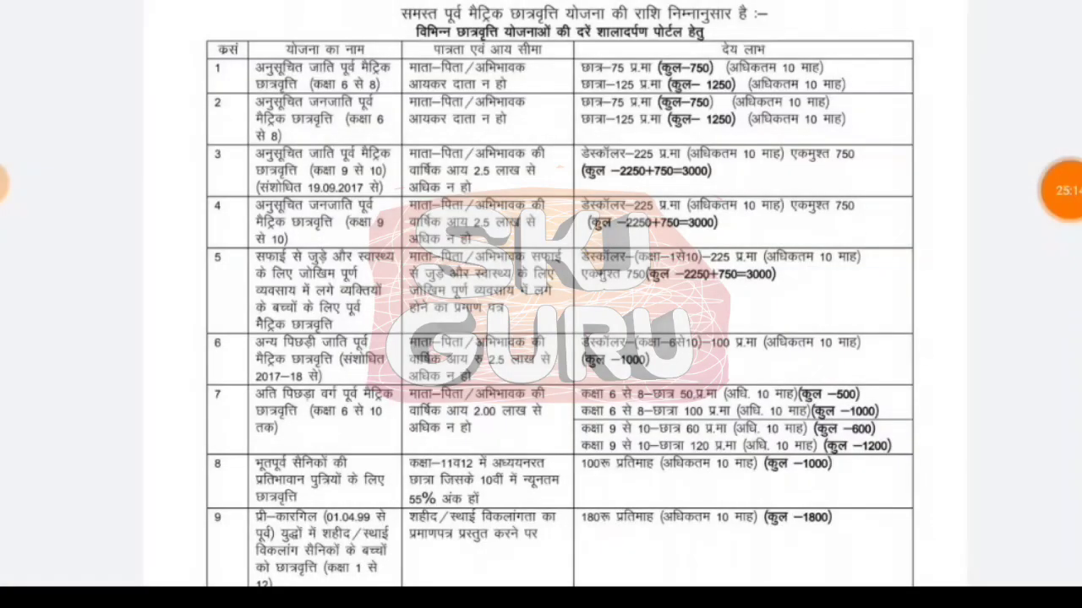